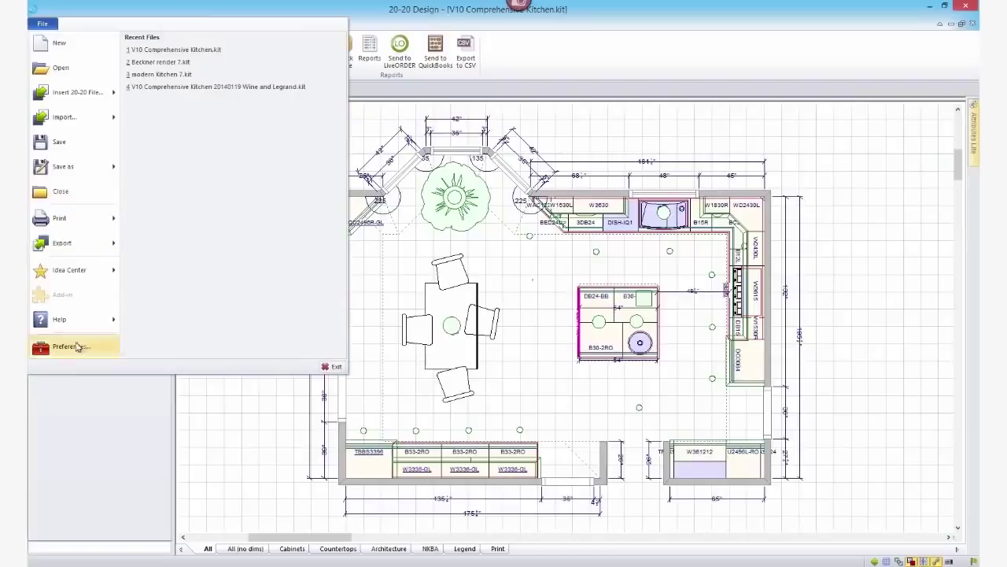
Open the Preferences dialog from the File menu.
{"action": "left_click", "coordinate": [71, 347]}
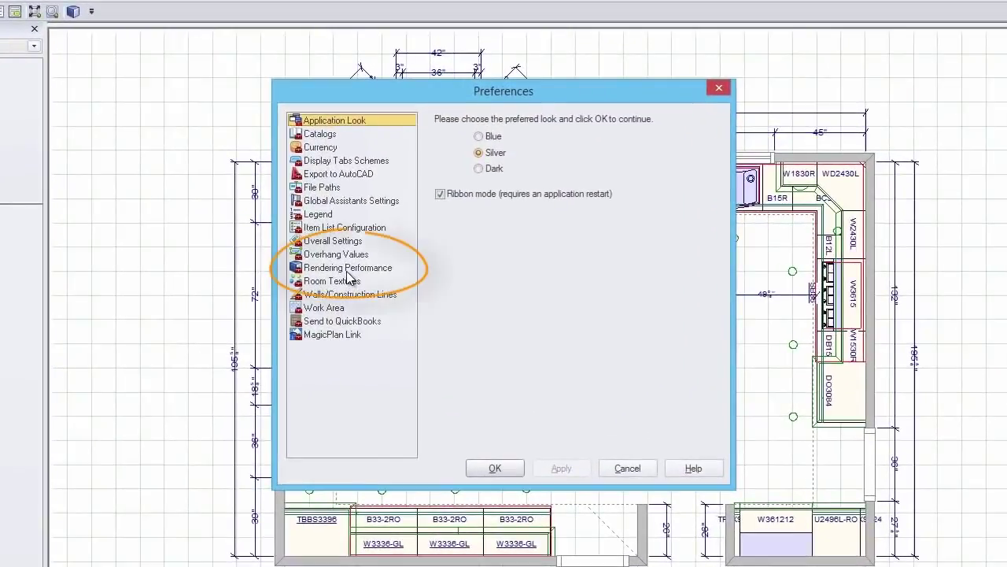
Set Rendering Performance shape display quality to Draft and confirm the preferences.
{"action": "left_click", "coordinate": [392, 271]}
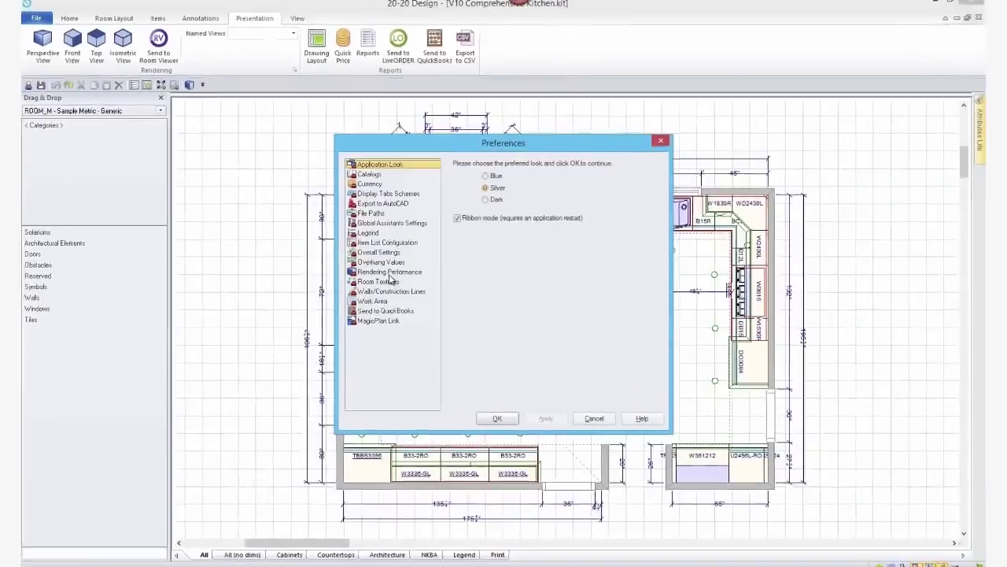
{"action": "left_click", "coordinate": [392, 271]}
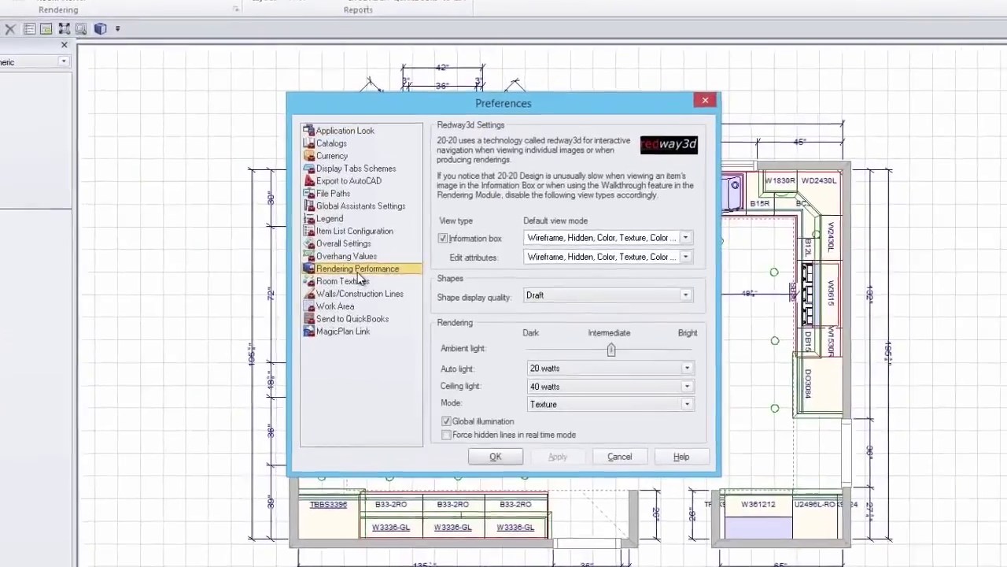
{"action": "left_click", "coordinate": [551, 292]}
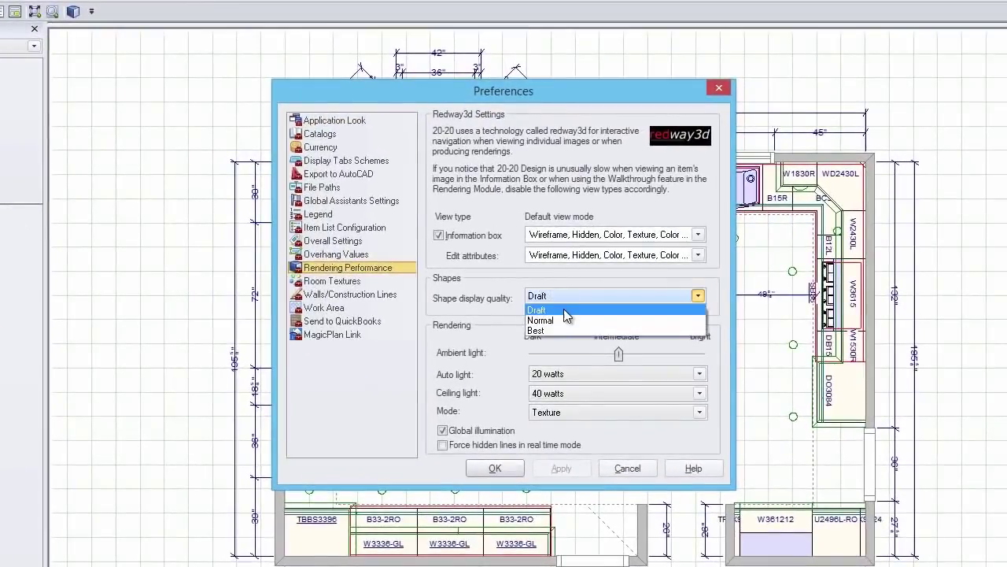
{"action": "left_click", "coordinate": [564, 310]}
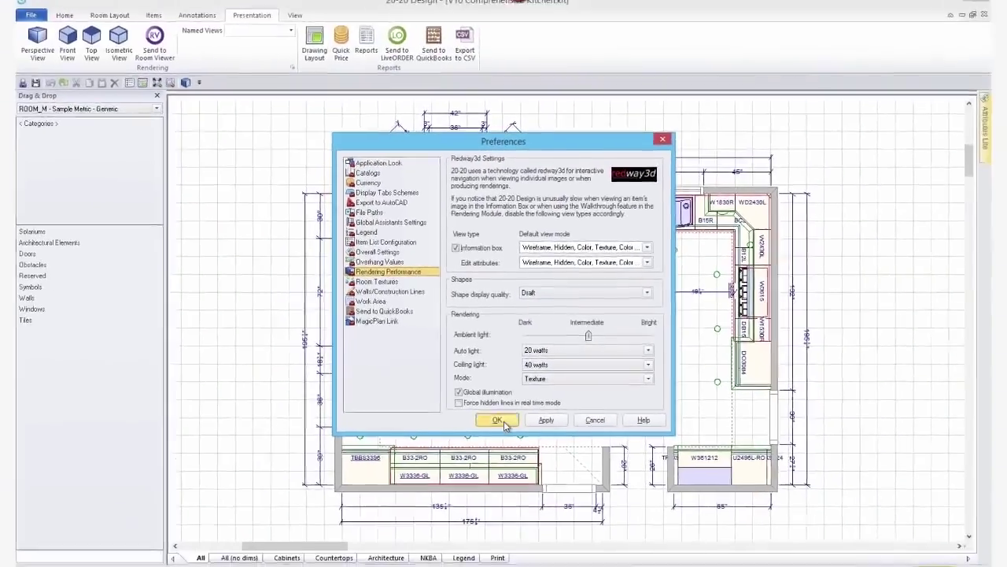
{"action": "left_click", "coordinate": [495, 468]}
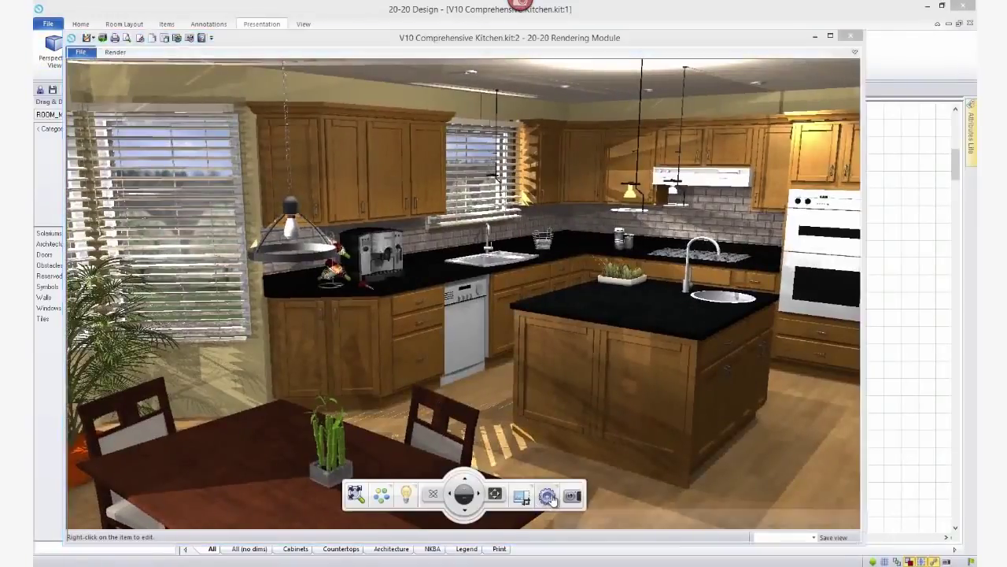
Set the Rendering Module's render quality to Low in the mode settings.
{"action": "left_click", "coordinate": [552, 496]}
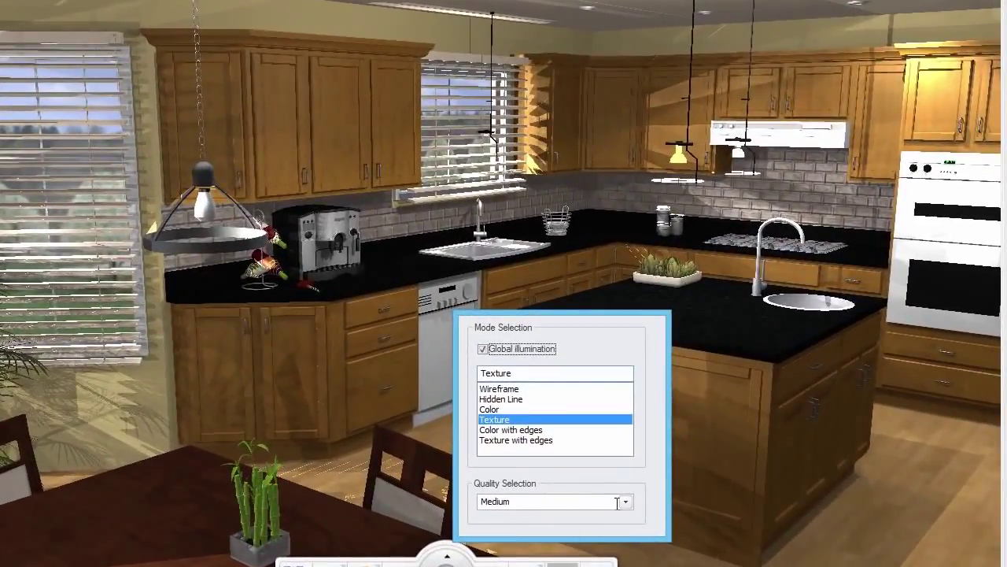
{"action": "left_click", "coordinate": [626, 501]}
{"action": "left_click", "coordinate": [609, 515]}
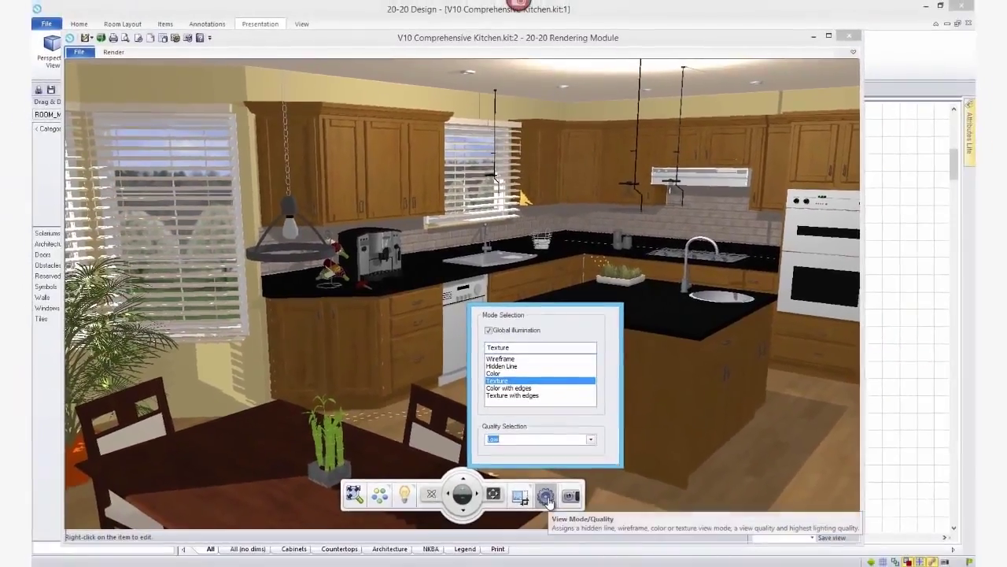
{"action": "left_click", "coordinate": [545, 496]}
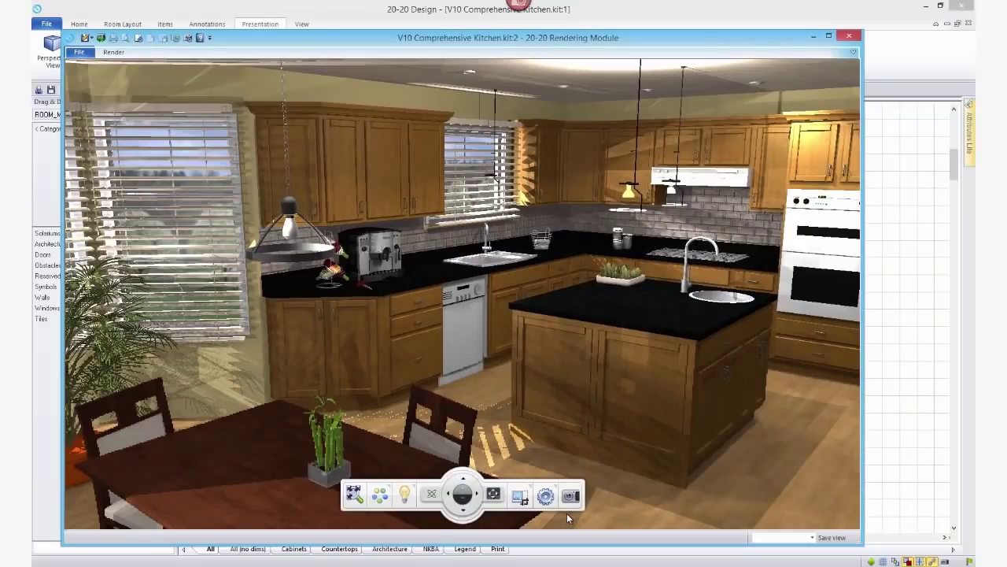
Switch the render to Wireframe mode and pan toward the window and plant.
{"action": "left_click", "coordinate": [545, 495]}
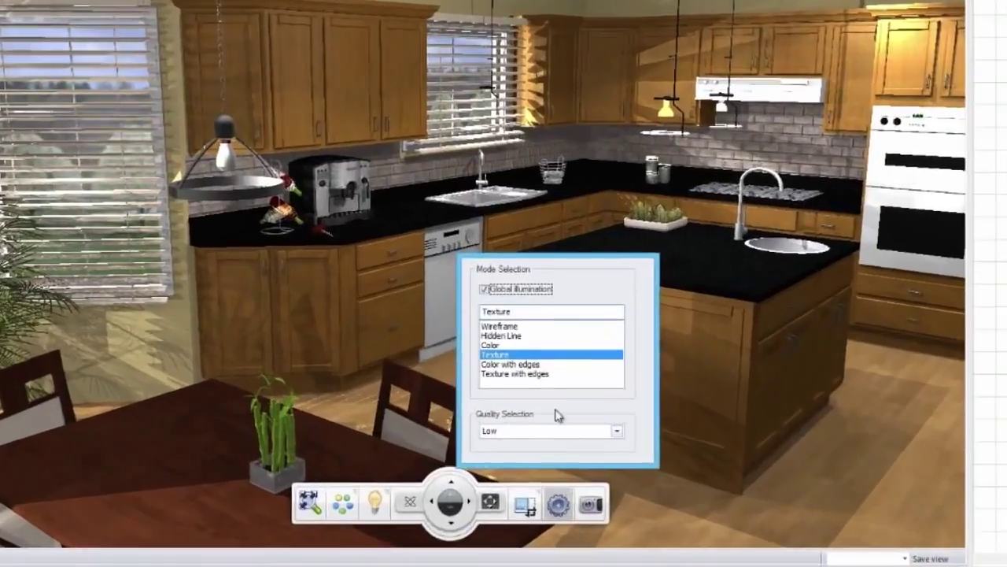
{"action": "left_click", "coordinate": [500, 326]}
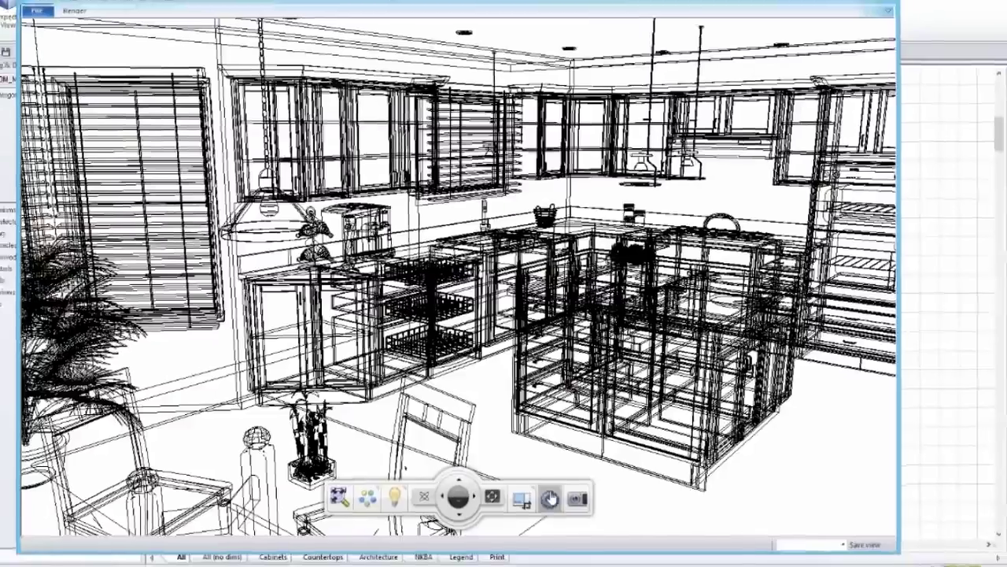
{"action": "left_click_drag", "start_coordinate": [463, 391], "coordinate": [346, 379]}
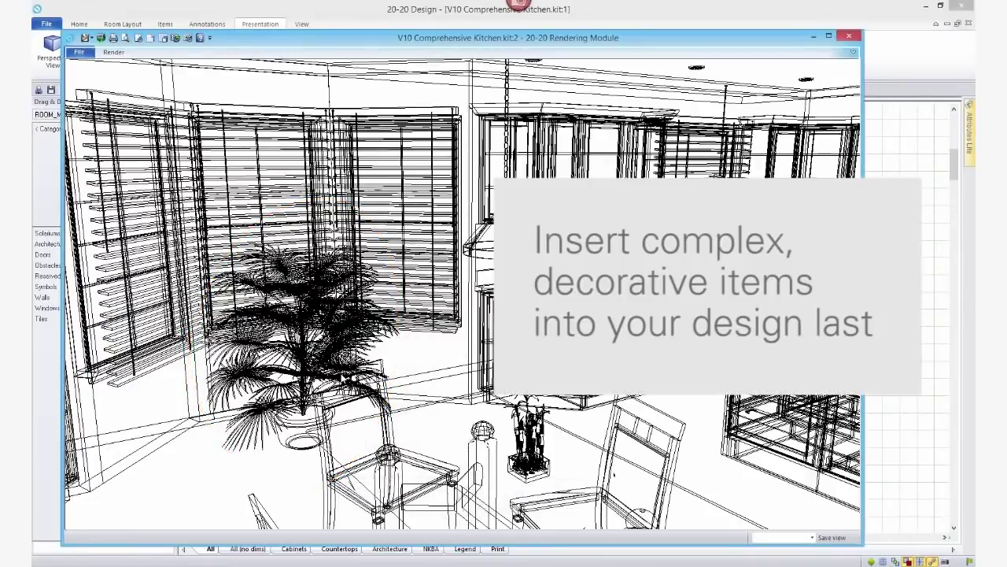
{"action": "mouse_move", "coordinate": [513, 489]}
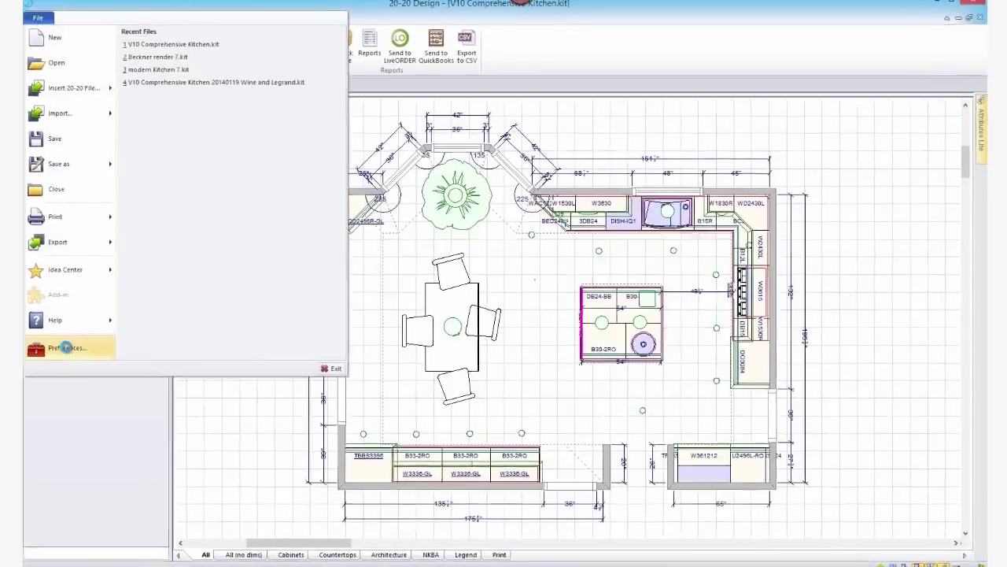
Raise shape display quality to Normal, then bring up the Medium render quality setting.
{"action": "left_click", "coordinate": [67, 347]}
{"action": "left_click", "coordinate": [347, 268]}
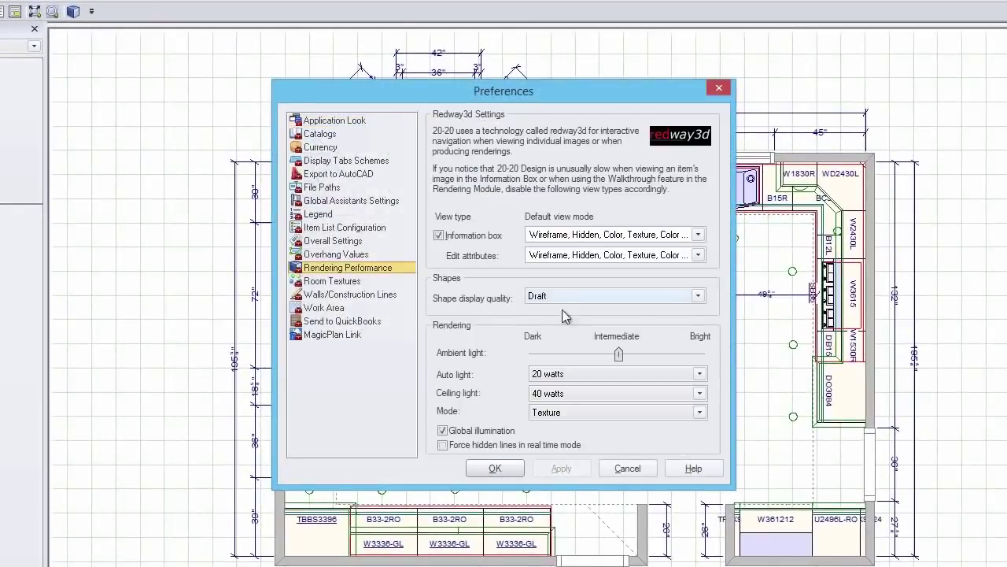
{"action": "left_click", "coordinate": [591, 303]}
{"action": "left_click", "coordinate": [586, 322]}
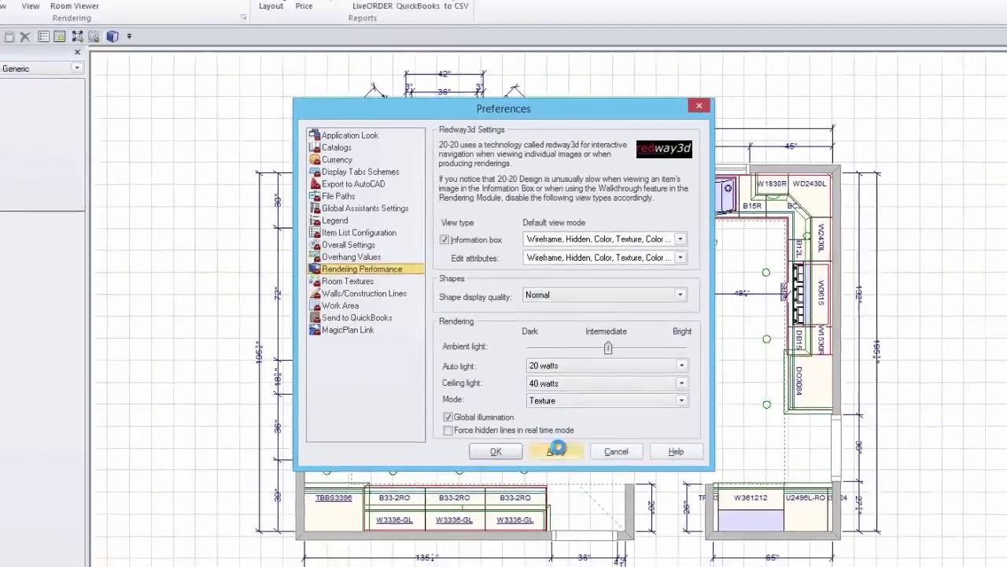
{"action": "left_click", "coordinate": [561, 468]}
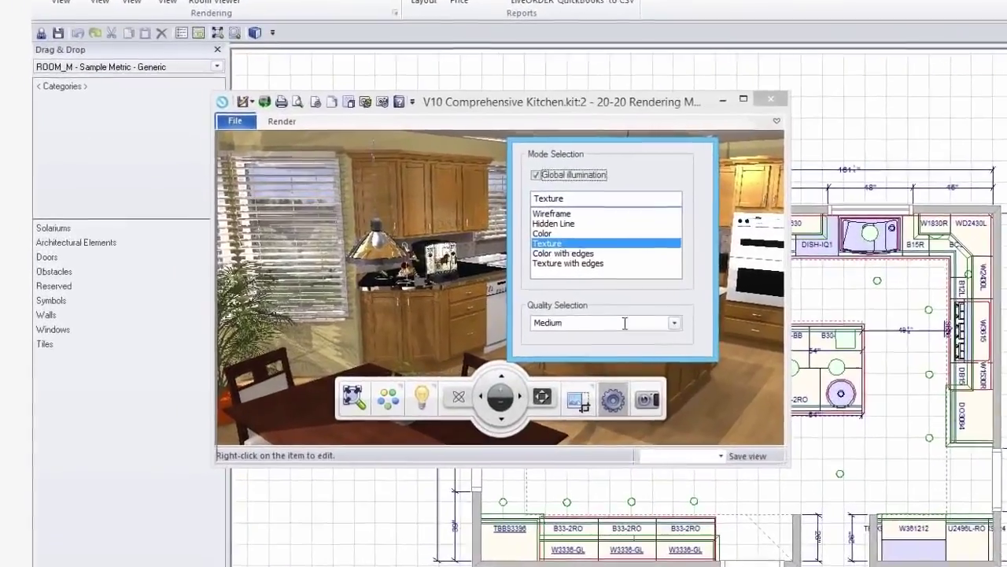
{"action": "left_click", "coordinate": [625, 322]}
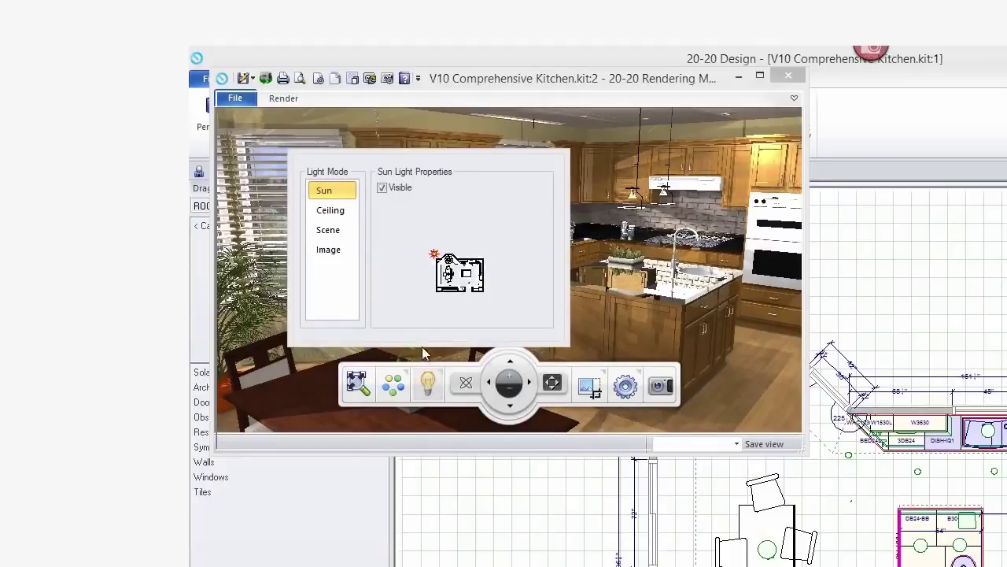
Lower the scene auto lighting intensity to 20 W and turn the view left.
{"action": "left_click", "coordinate": [330, 229]}
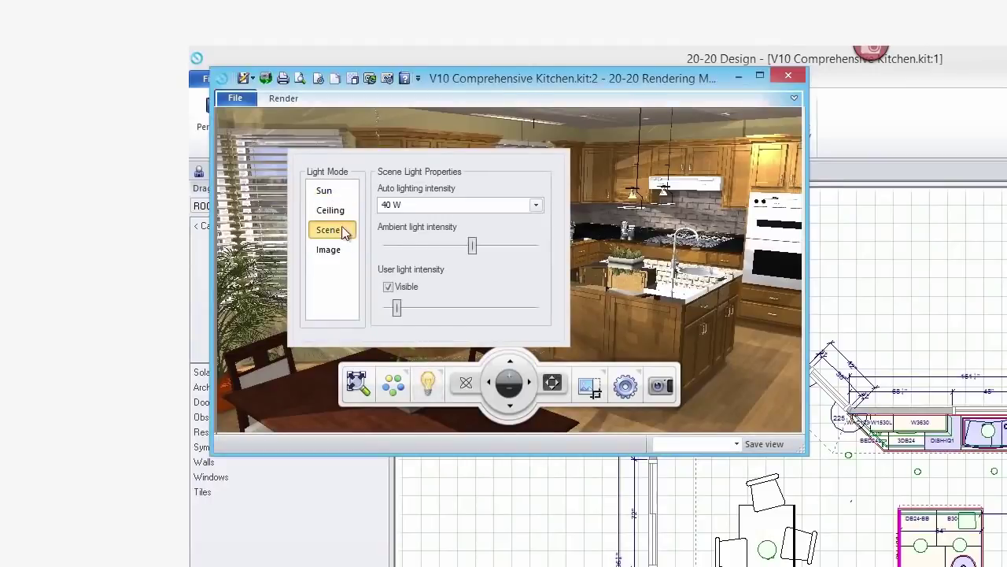
{"action": "left_click", "coordinate": [535, 206]}
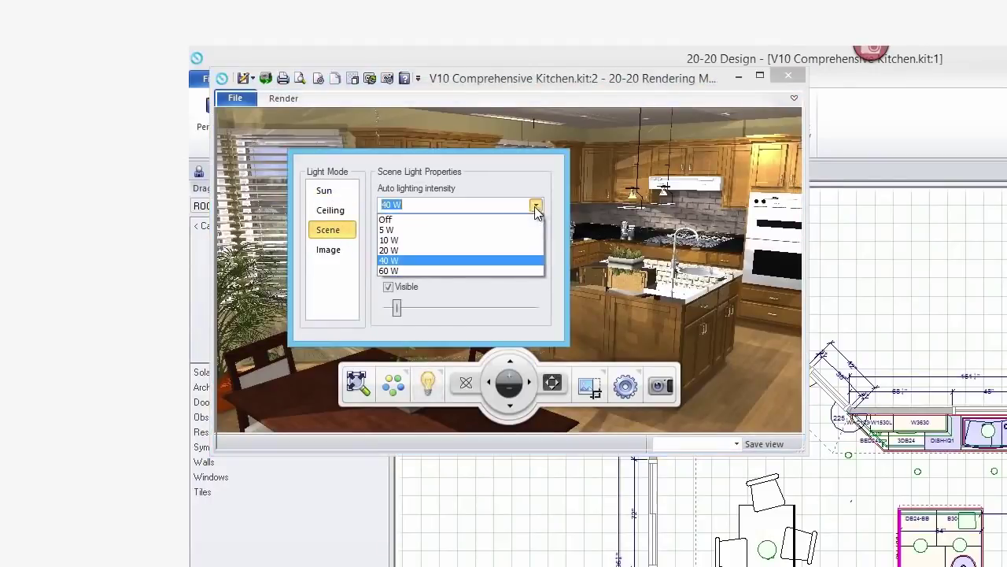
{"action": "left_click", "coordinate": [505, 250]}
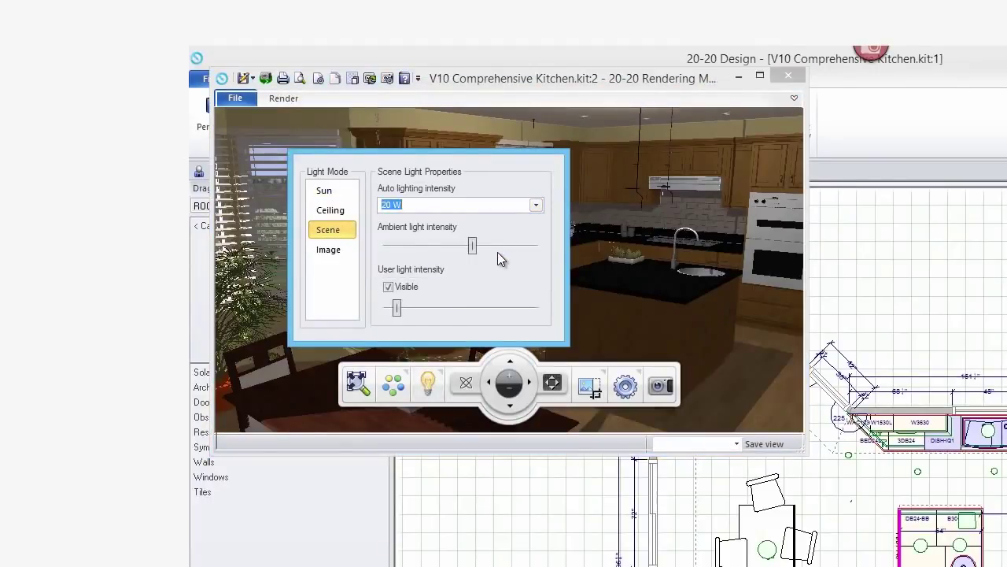
{"action": "left_click", "coordinate": [478, 397]}
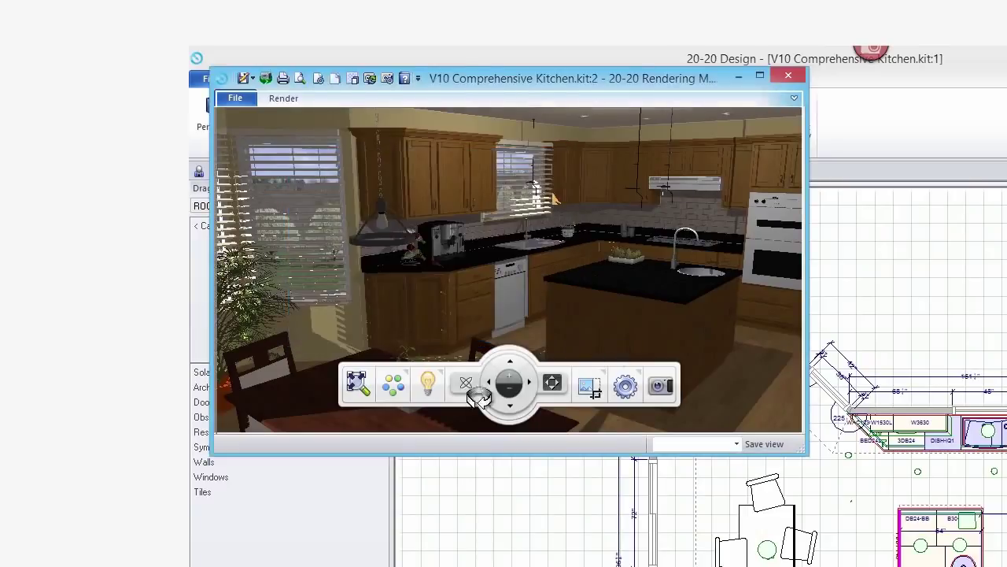
Re-render the kitchen at High render quality.
{"action": "left_click", "coordinate": [626, 386]}
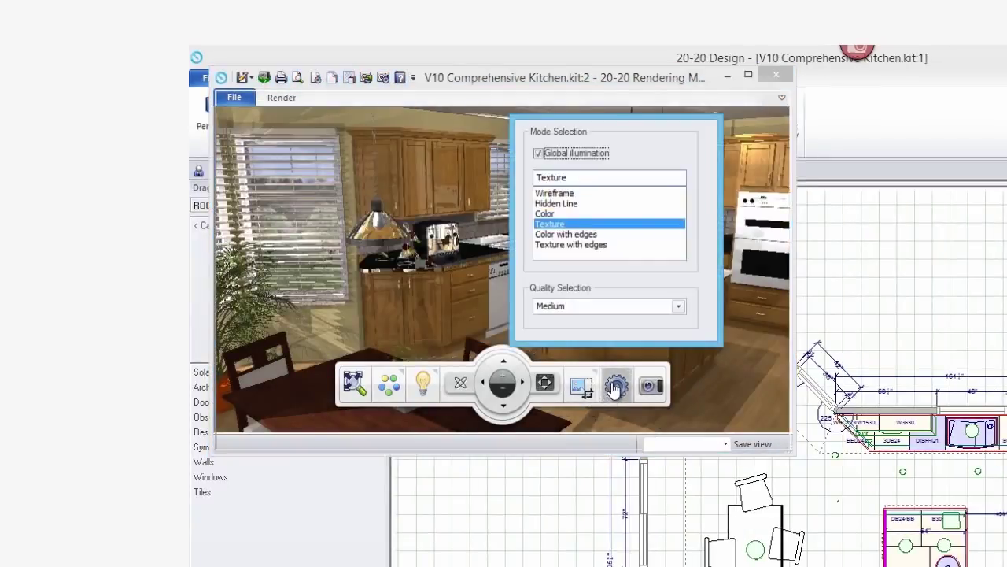
{"action": "left_click", "coordinate": [678, 306]}
{"action": "left_click", "coordinate": [652, 341]}
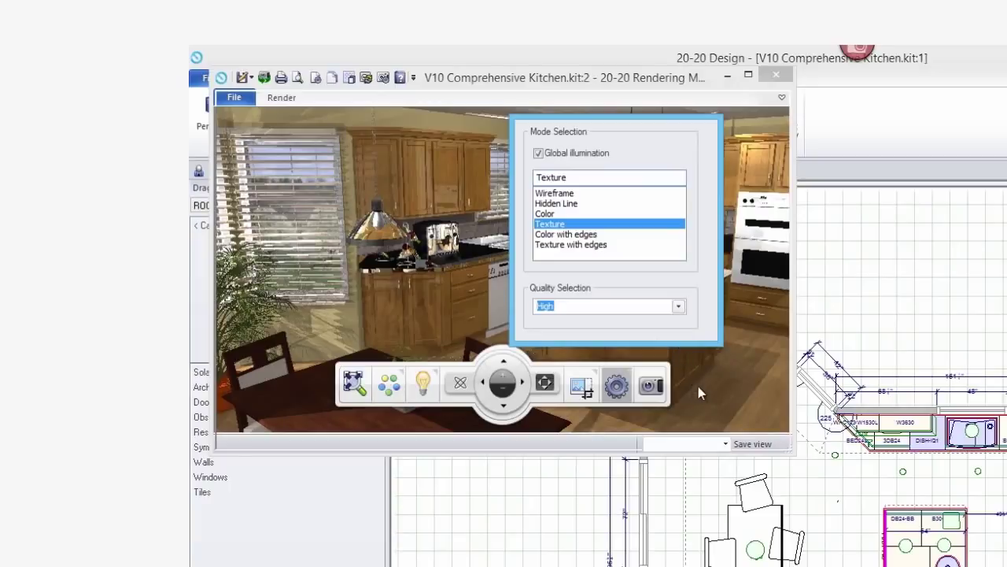
{"action": "left_click", "coordinate": [616, 394]}
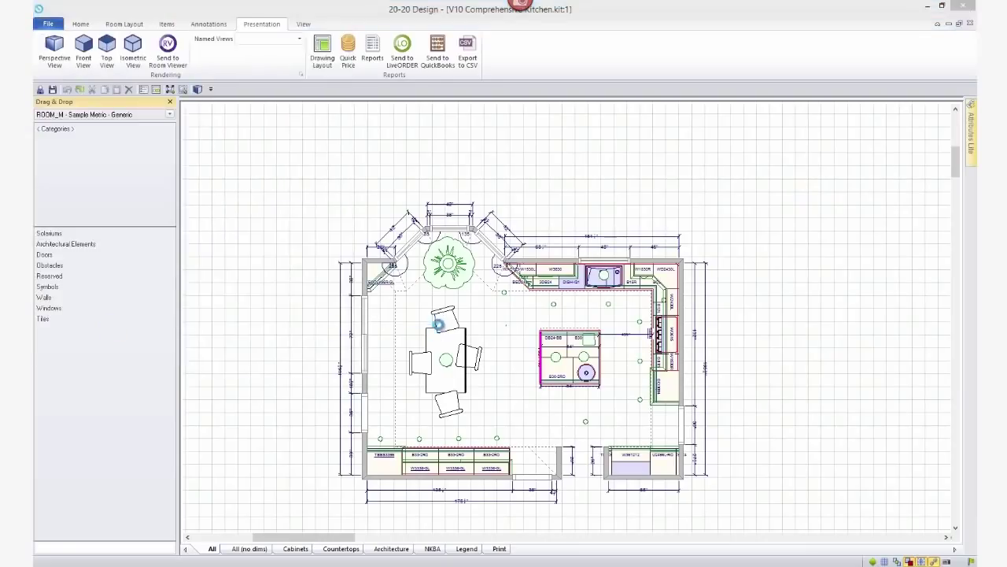
Set shape display quality to Best, apply and confirm, then return to the render settings.
{"action": "left_click", "coordinate": [391, 267]}
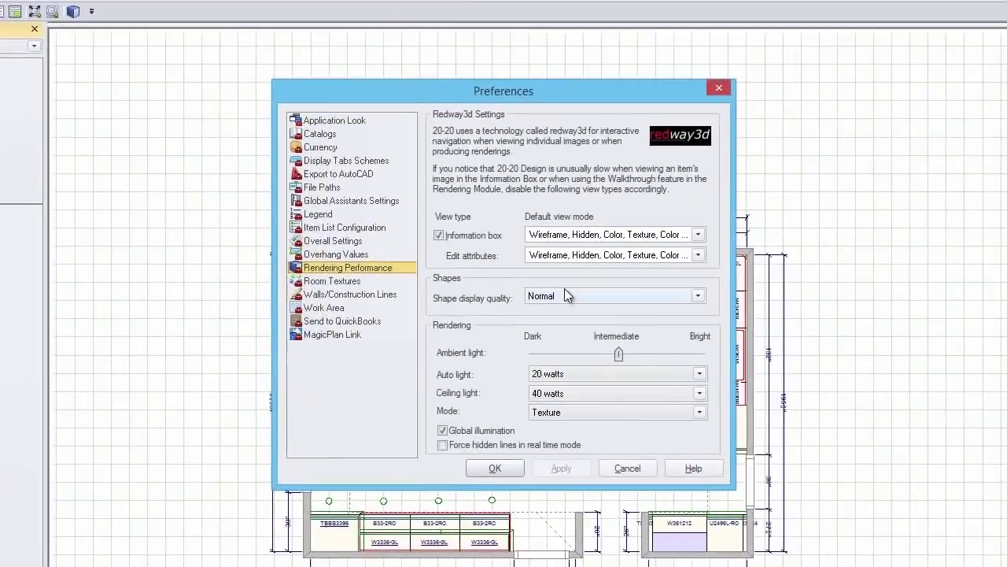
{"action": "left_click", "coordinate": [567, 295]}
{"action": "left_click", "coordinate": [569, 332]}
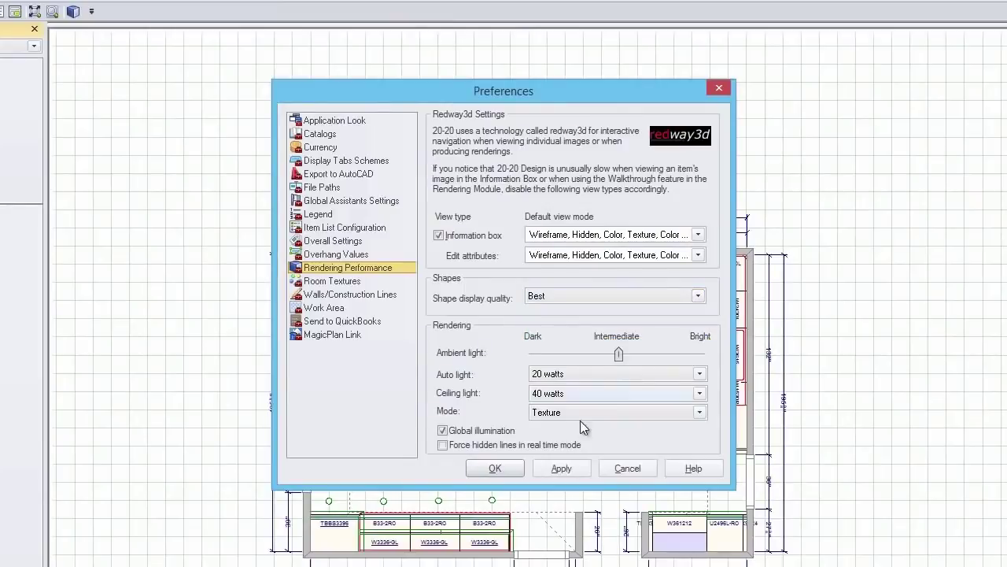
{"action": "left_click", "coordinate": [563, 469]}
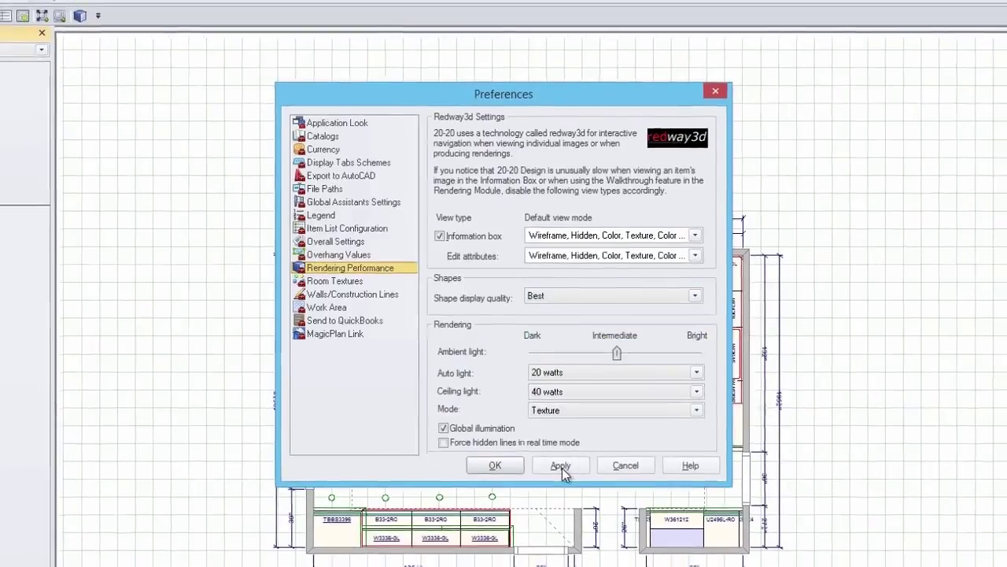
{"action": "left_click", "coordinate": [495, 468]}
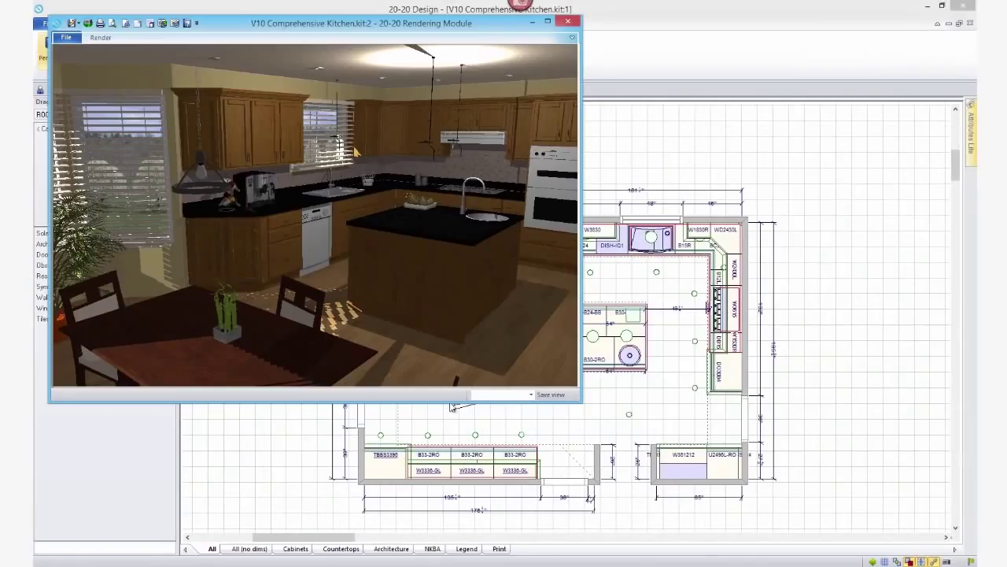
{"action": "left_click", "coordinate": [397, 352]}
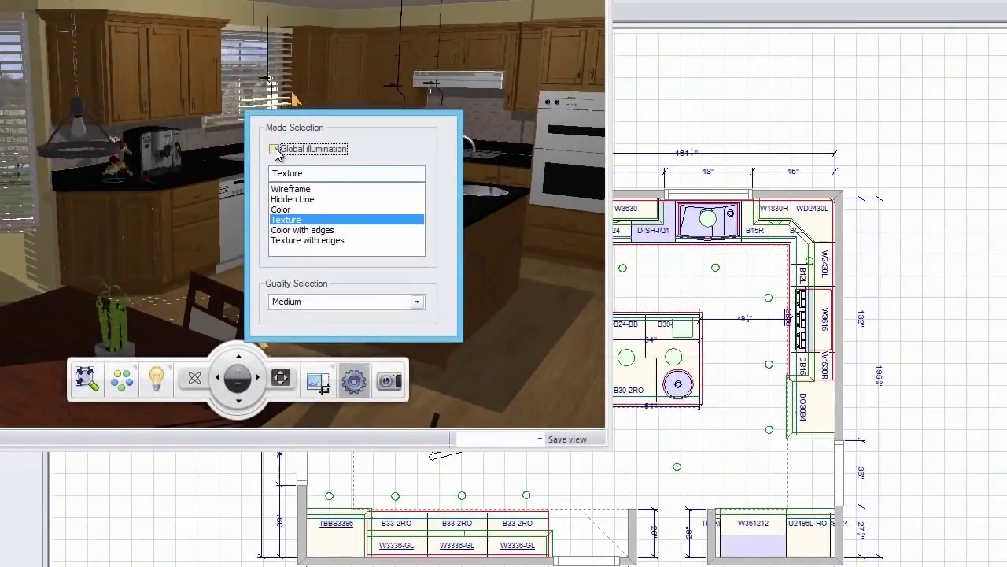
Enable Global illumination with High quality and re-render the textured kitchen.
{"action": "left_click", "coordinate": [274, 149]}
{"action": "left_click", "coordinate": [333, 307]}
{"action": "left_click", "coordinate": [417, 305]}
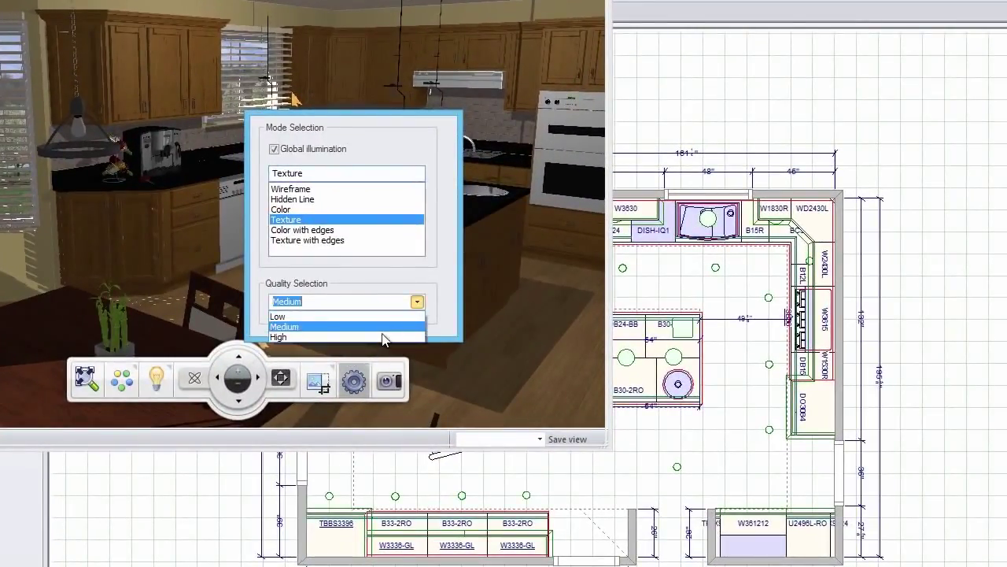
{"action": "left_click", "coordinate": [382, 340]}
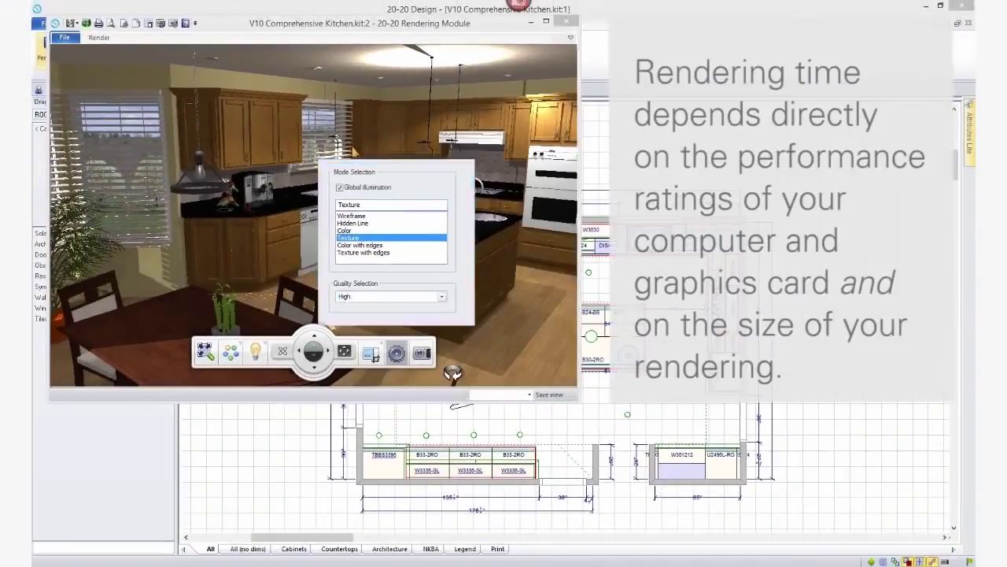
{"action": "left_click", "coordinate": [453, 373]}
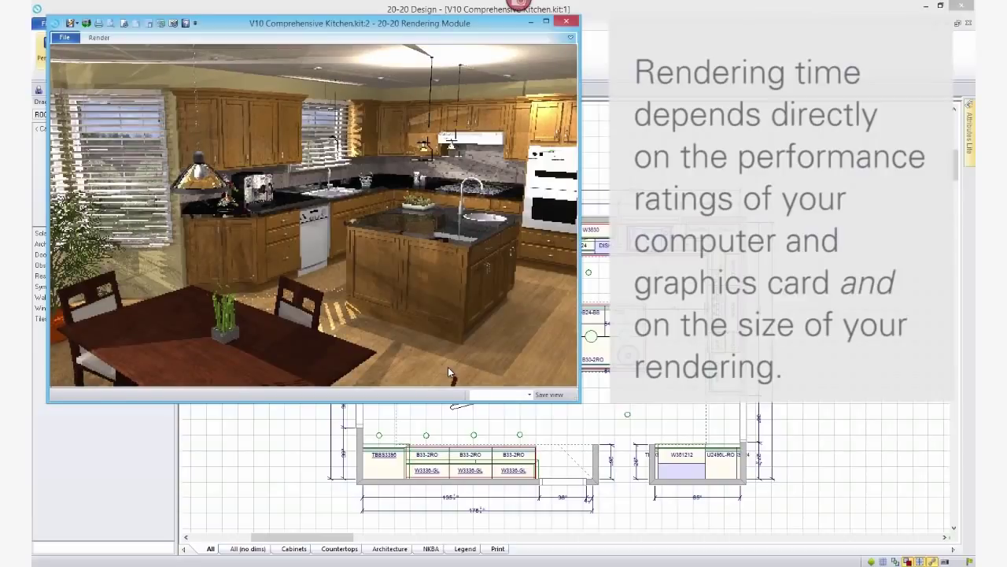
Maximize the render window and show its ceiling, floor and background display settings.
{"action": "mouse_move", "coordinate": [451, 370]}
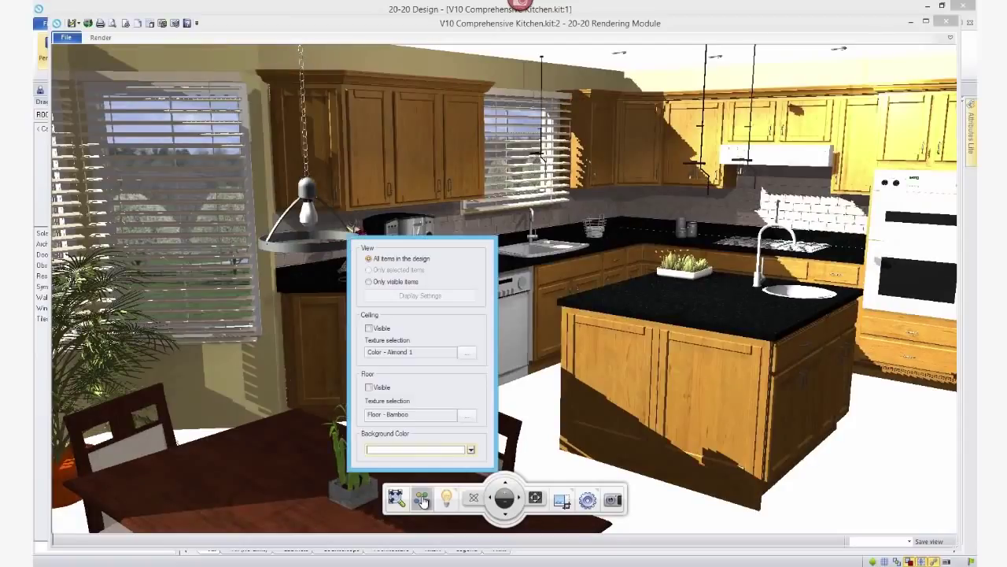
Make the ceiling visible and move the sun to the plan's upper-left.
{"action": "left_click", "coordinate": [369, 328]}
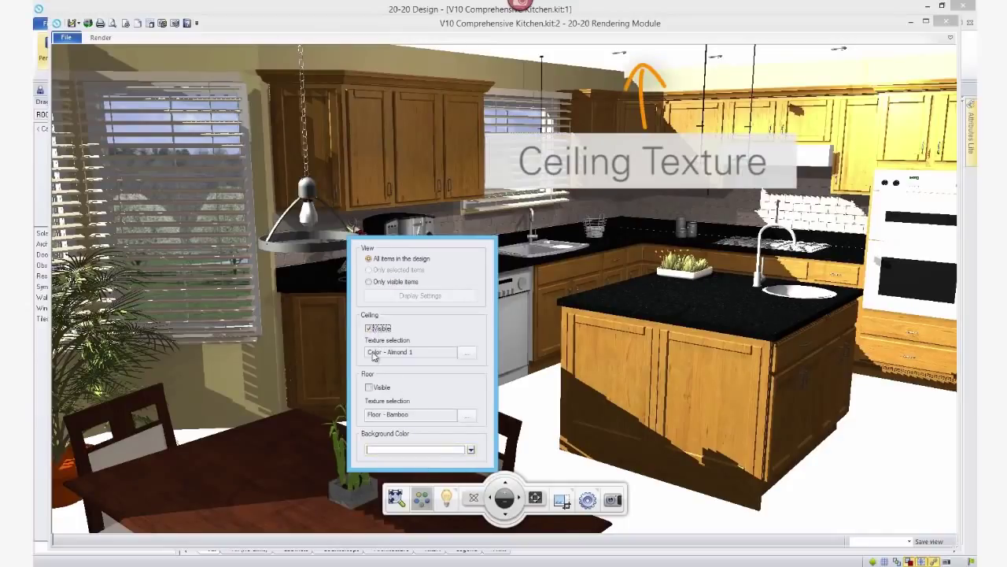
{"action": "left_click", "coordinate": [370, 388]}
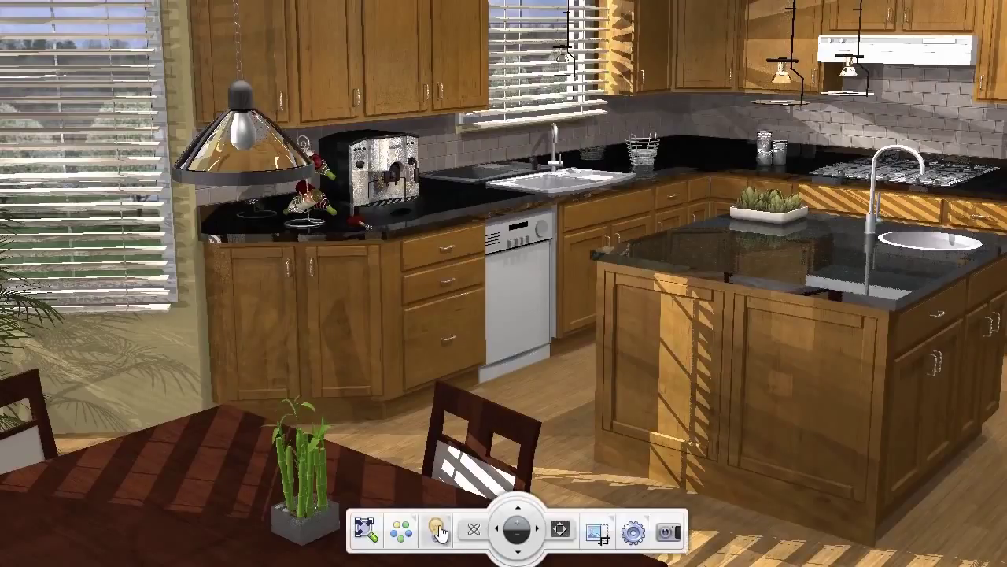
{"action": "left_click", "coordinate": [439, 533]}
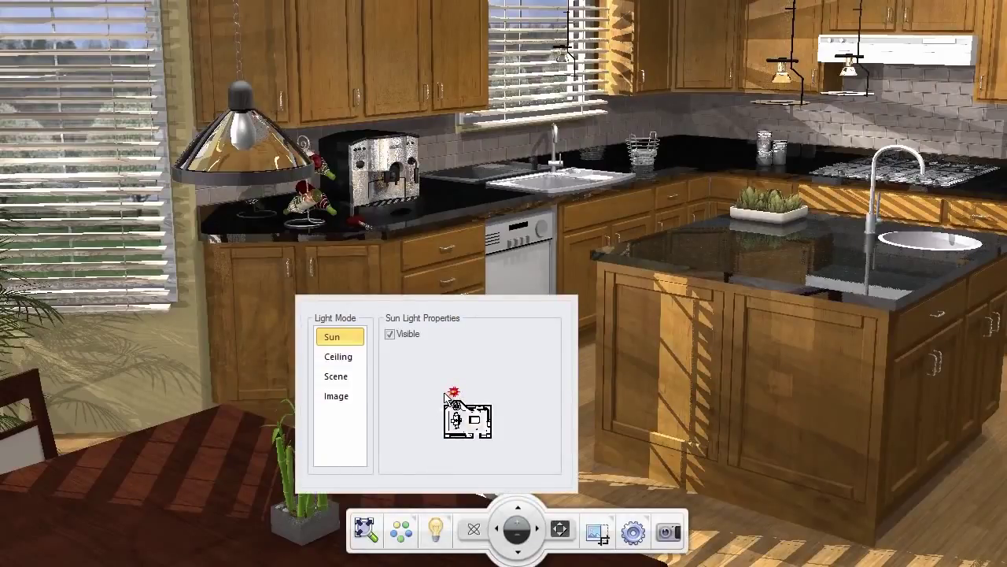
{"action": "left_click_drag", "start_coordinate": [446, 394], "coordinate": [440, 401]}
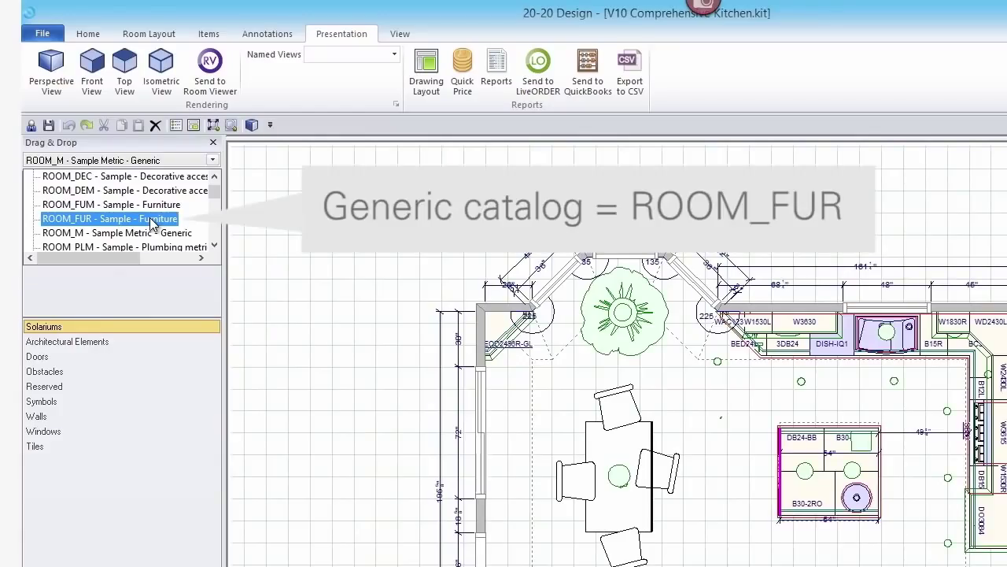
Place two SPOT.RECESSED lights from ROOM_FUR Lighting Fixtures > Recessed over the dining area.
{"action": "left_click", "coordinate": [152, 220]}
{"action": "double_click", "coordinate": [66, 387]}
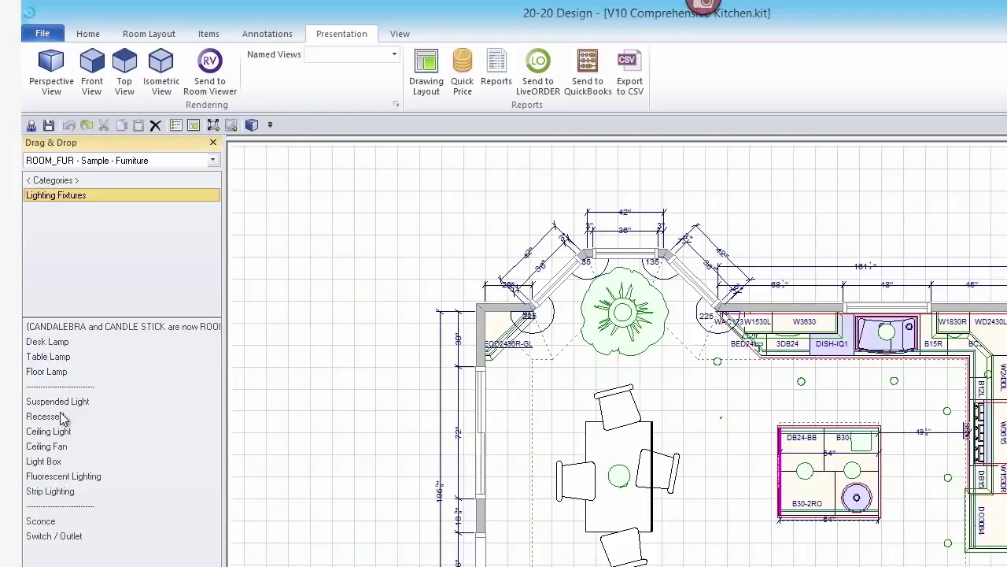
{"action": "double_click", "coordinate": [47, 416]}
{"action": "left_click_drag", "start_coordinate": [54, 329], "coordinate": [547, 395]}
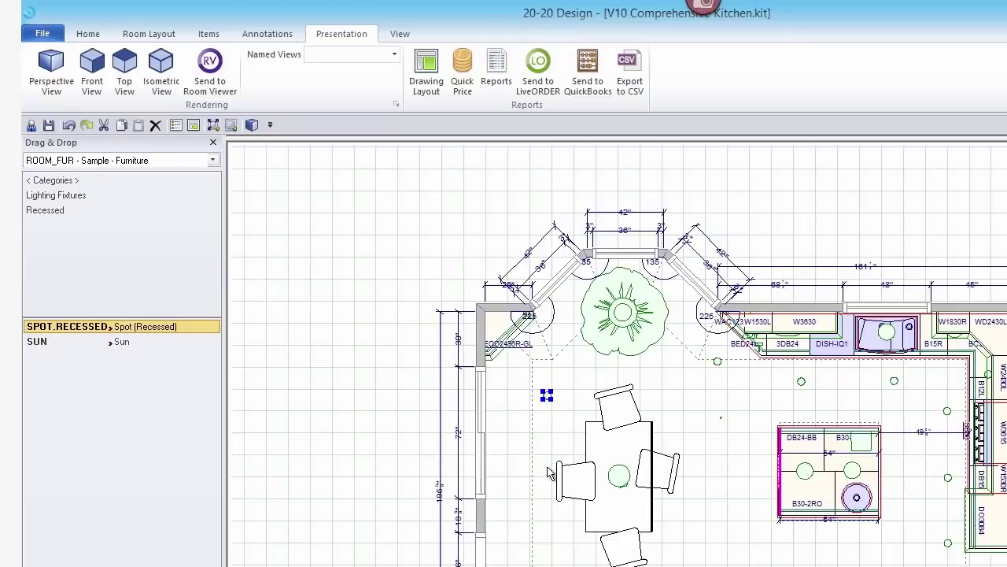
{"action": "left_click_drag", "start_coordinate": [51, 335], "coordinate": [545, 462]}
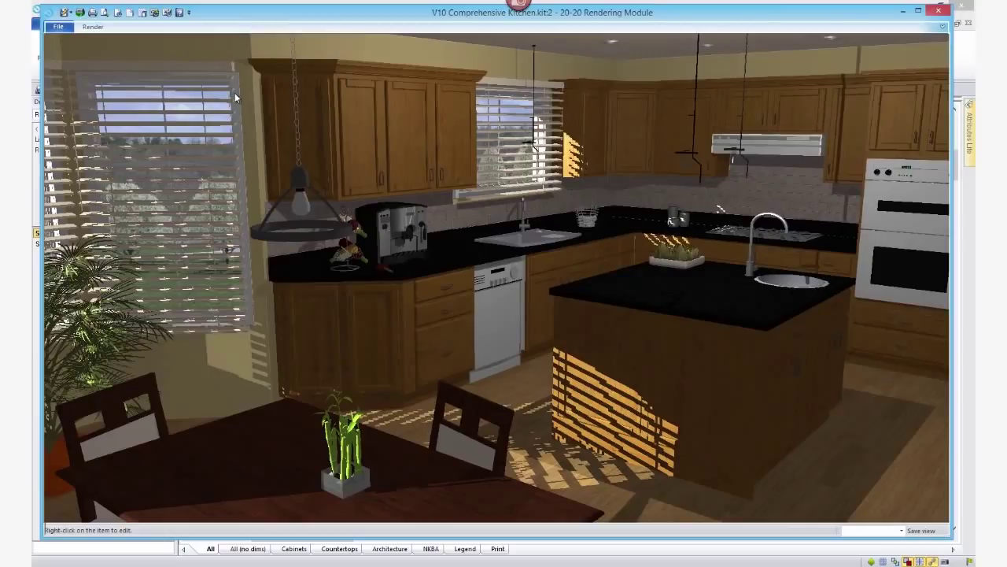
In the Light Mode panel, set the Scene auto lighting intensity from 40 W to Off.
{"action": "left_click", "coordinate": [442, 484]}
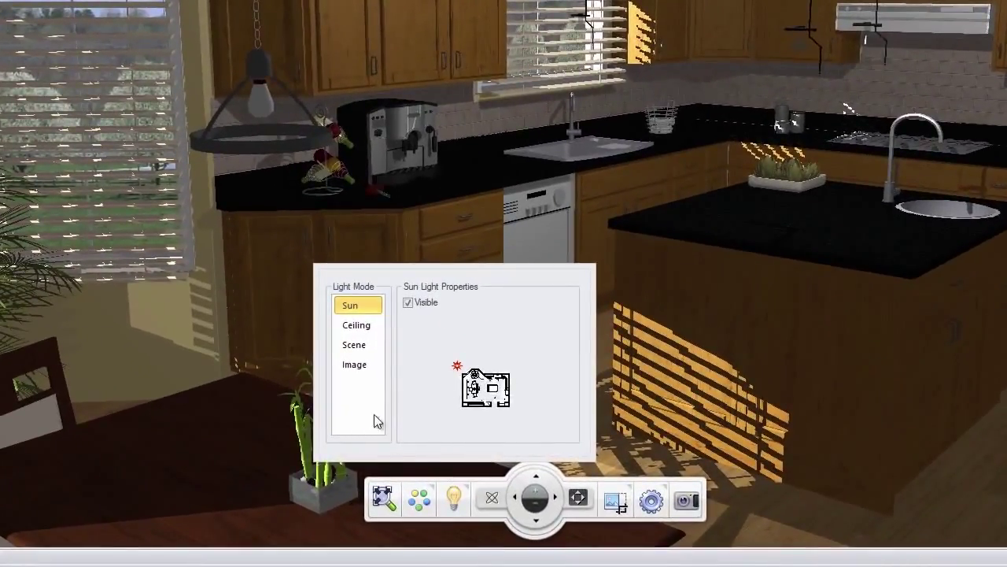
{"action": "left_click", "coordinate": [363, 344]}
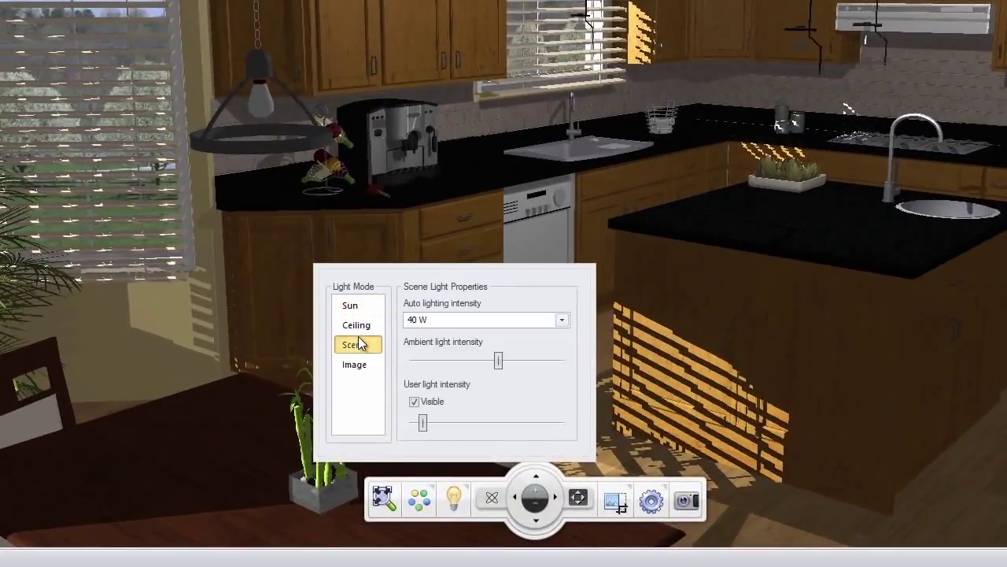
{"action": "left_click", "coordinate": [561, 321]}
{"action": "left_click", "coordinate": [549, 337]}
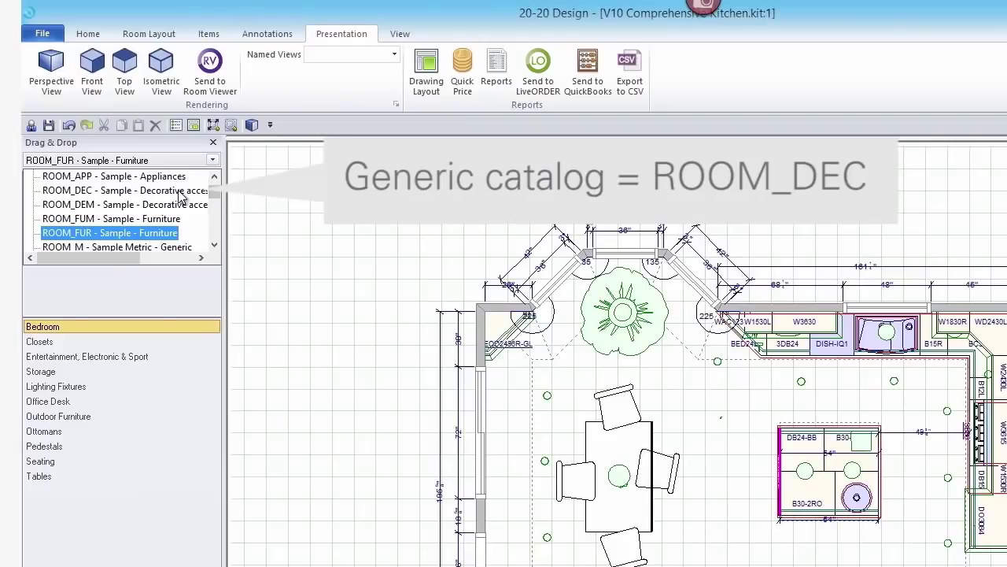
Drag BASK.W1 from ROOM_DEC KITCHEN GROUP > Baskets onto the dining table.
{"action": "left_click", "coordinate": [180, 192]}
{"action": "double_click", "coordinate": [78, 370]}
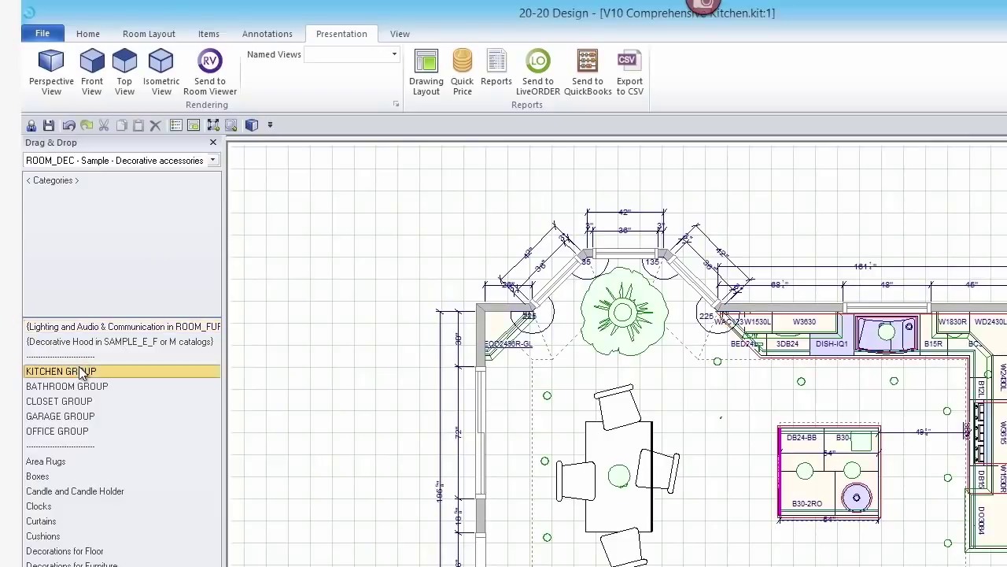
{"action": "double_click", "coordinate": [47, 325]}
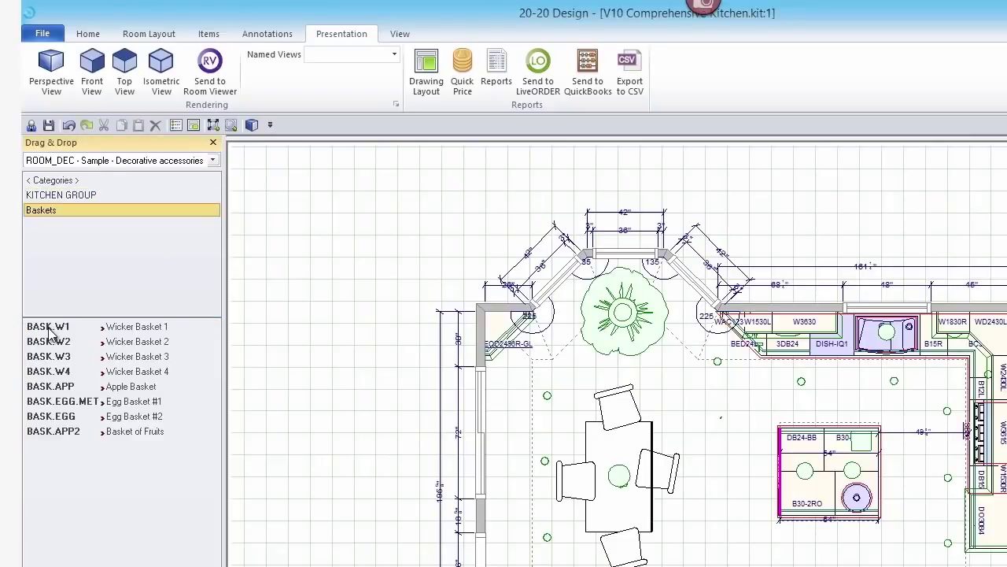
{"action": "left_click", "coordinate": [48, 329]}
{"action": "left_click_drag", "start_coordinate": [48, 330], "coordinate": [634, 438]}
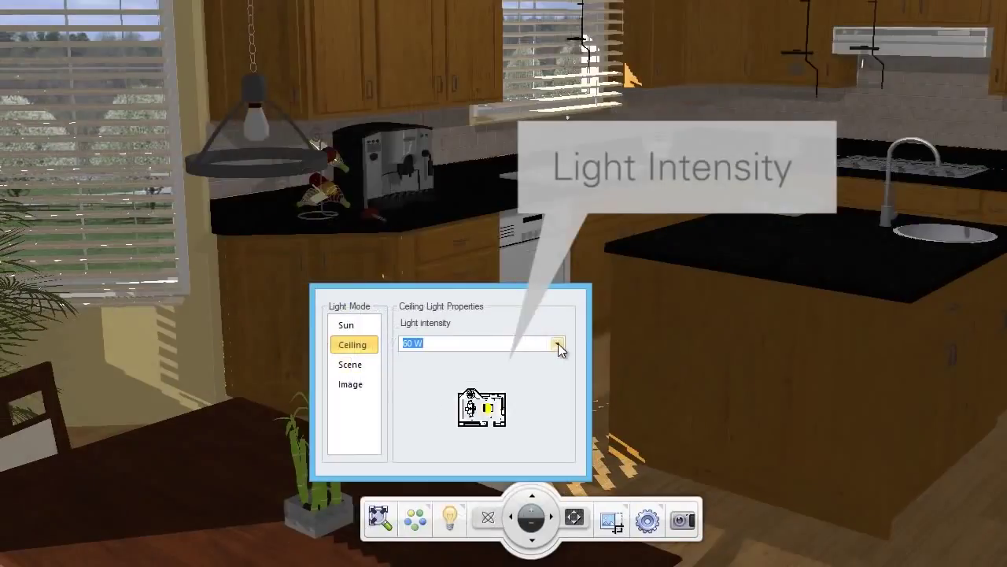
Choose 100 W from the Ceiling light intensity dropdown.
{"action": "left_click", "coordinate": [559, 344]}
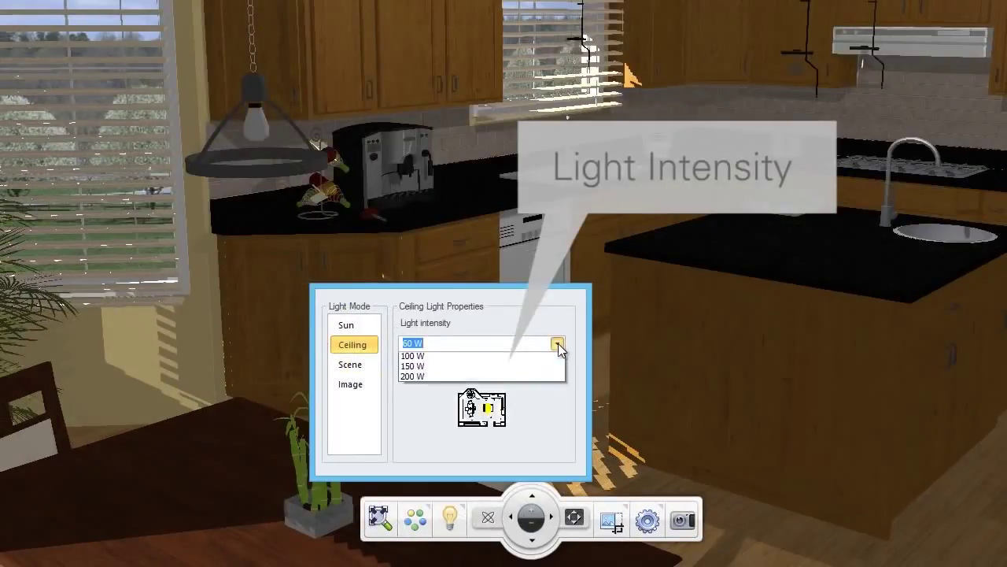
{"action": "left_click", "coordinate": [550, 388]}
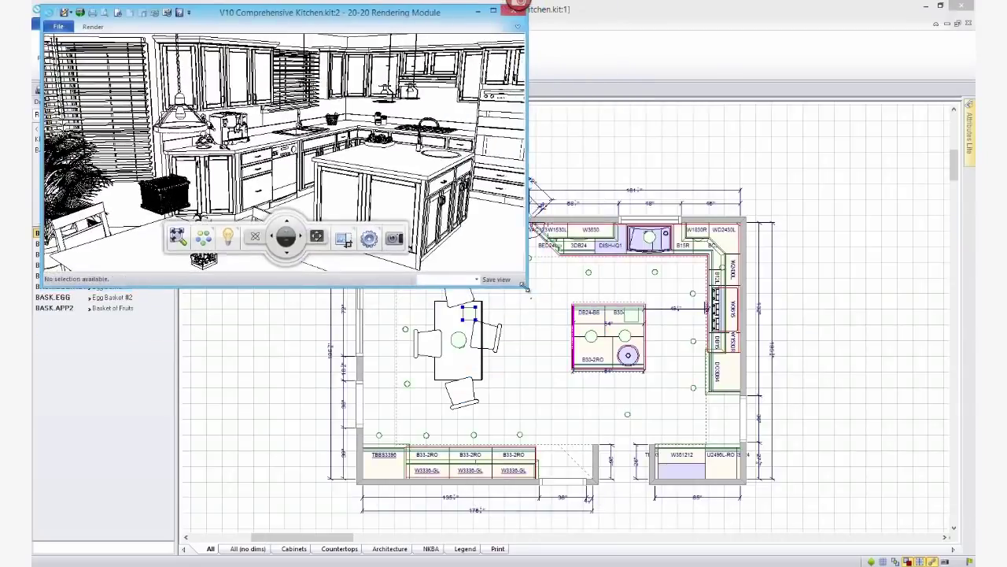
Resize the Rendering Module into a small top-left window beside the floor plan.
{"action": "left_click_drag", "start_coordinate": [526, 289], "coordinate": [501, 316]}
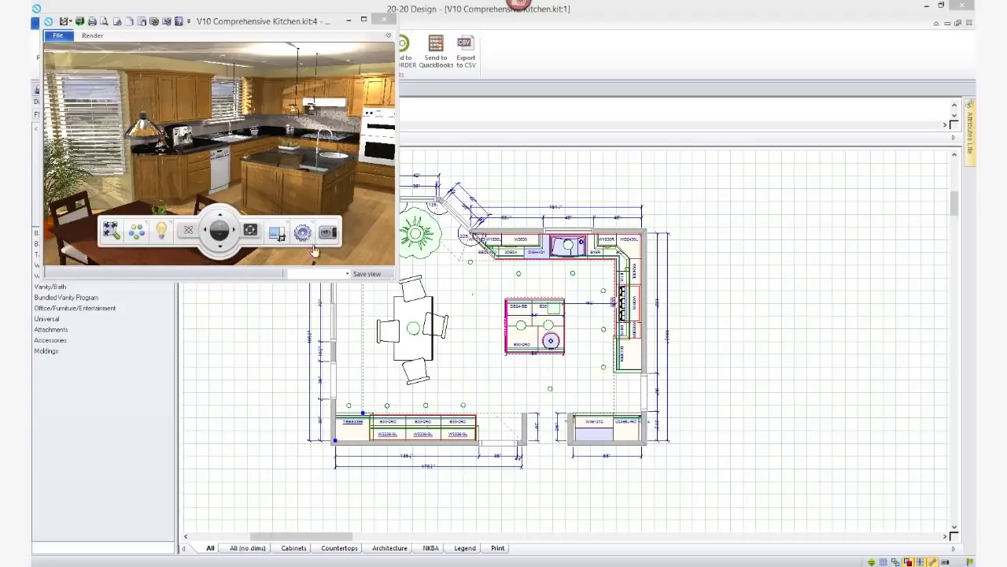
Run a quick test render with the Mode Selection quality set to Low.
{"action": "left_click", "coordinate": [303, 232]}
{"action": "left_click", "coordinate": [347, 175]}
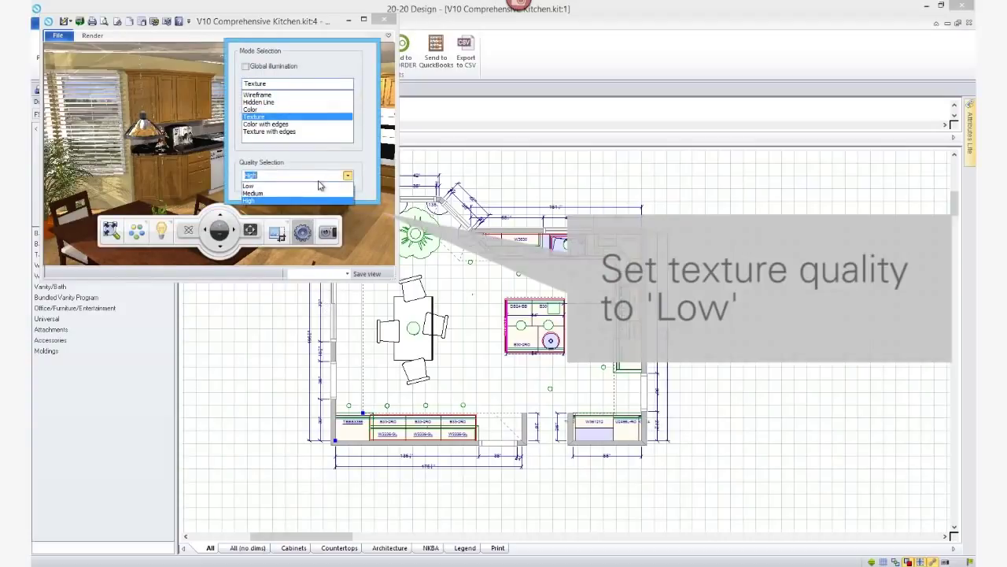
{"action": "left_click", "coordinate": [319, 187]}
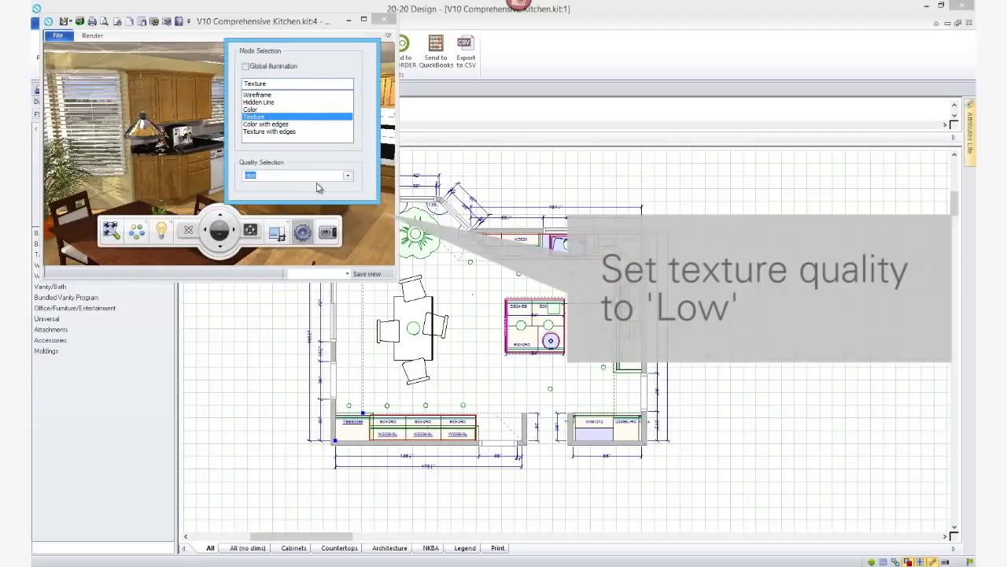
{"action": "left_click", "coordinate": [303, 230]}
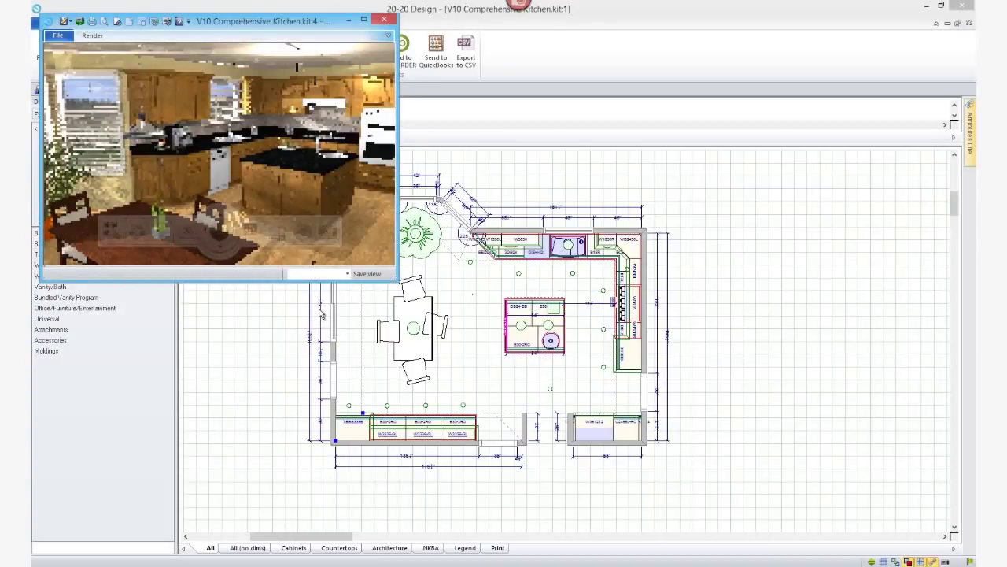
Set render quality back to High and re-render the preview in full detail.
{"action": "left_click", "coordinate": [303, 231]}
{"action": "left_click", "coordinate": [347, 175]}
{"action": "left_click", "coordinate": [299, 201]}
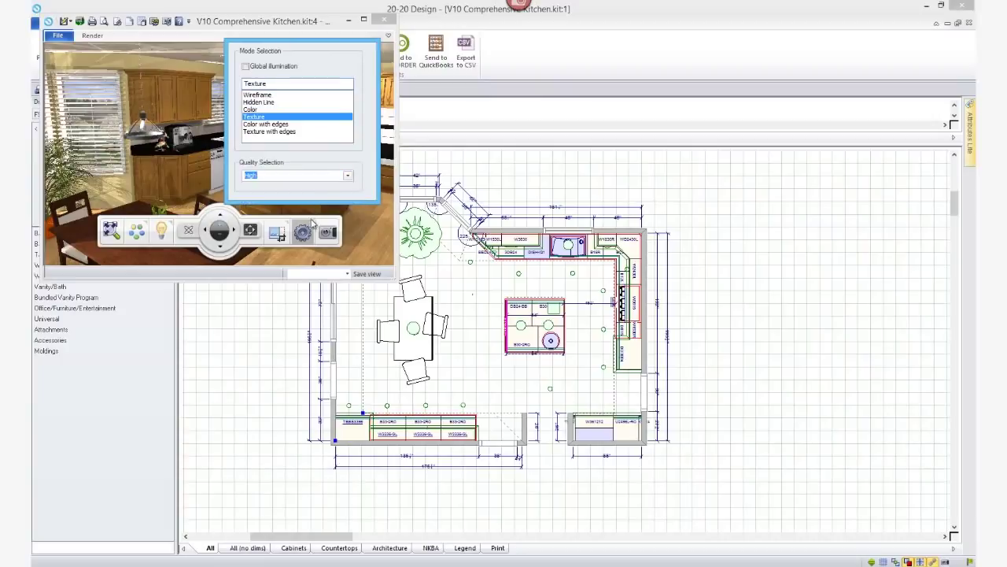
{"action": "left_click", "coordinate": [306, 231]}
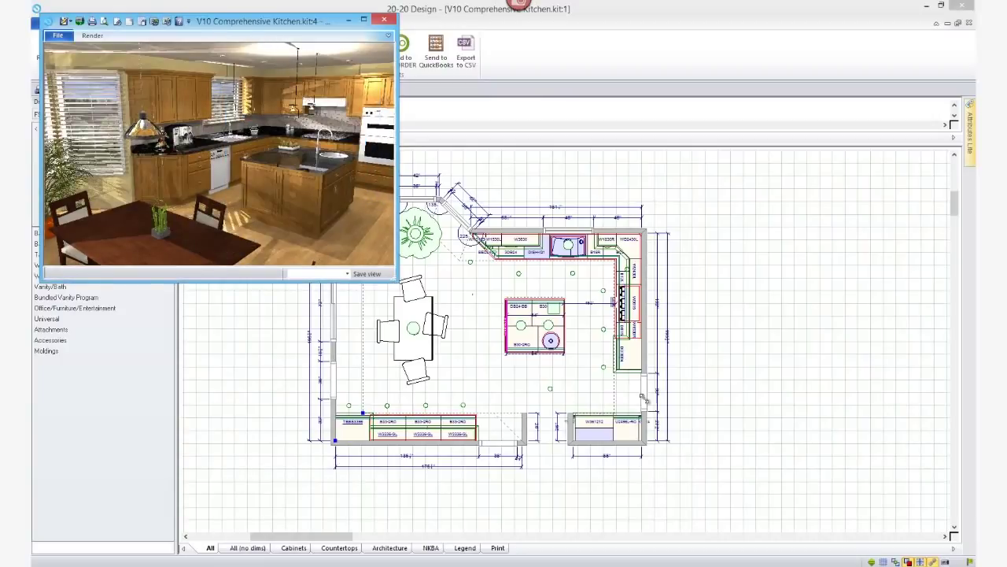
Stretch the Rendering Module window's corner out so it fills the whole screen.
{"action": "left_click_drag", "start_coordinate": [398, 279], "coordinate": [962, 546]}
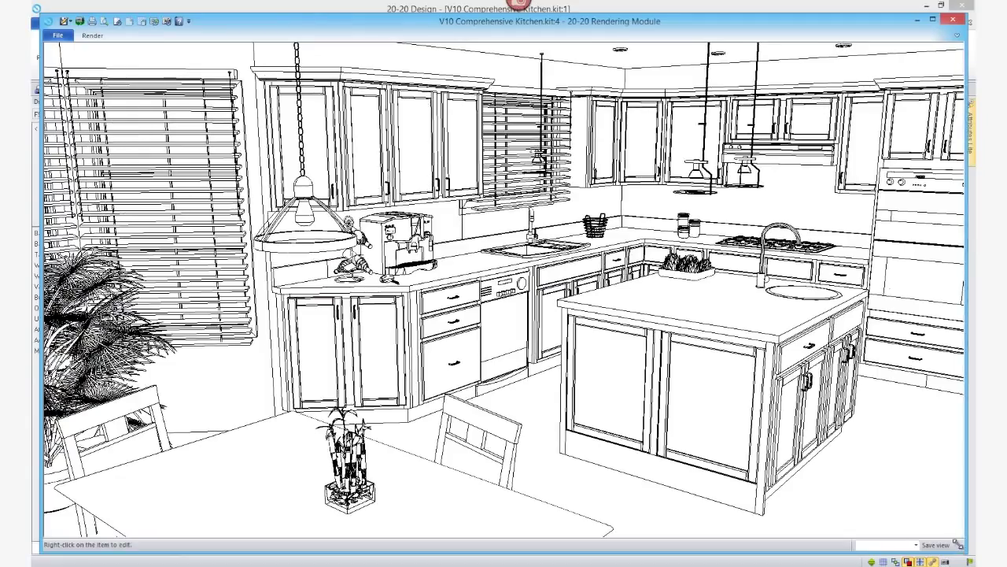